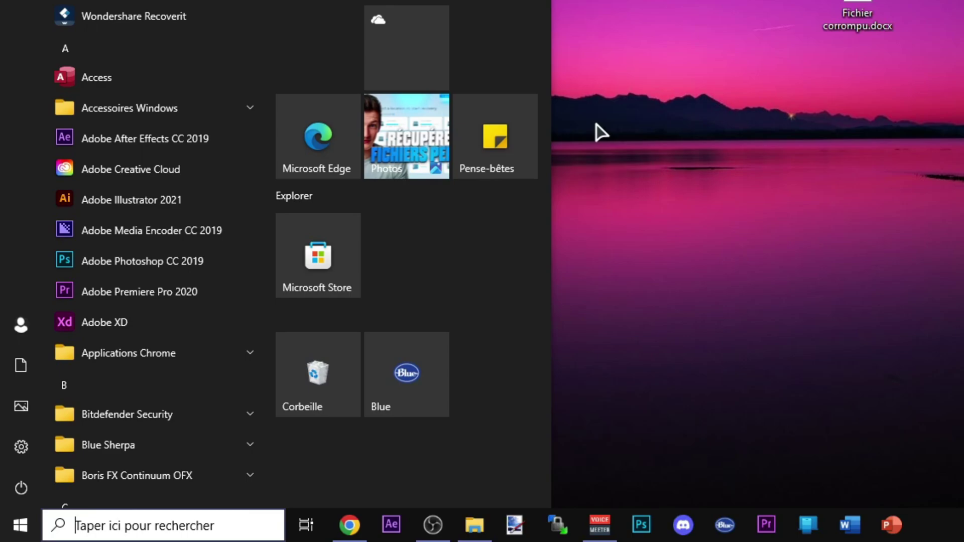
Search Windows for "point", open the restore-point settings, check the System Properties pages and start creating a restore point under system protection.
{"action": "type", "text": "point"}
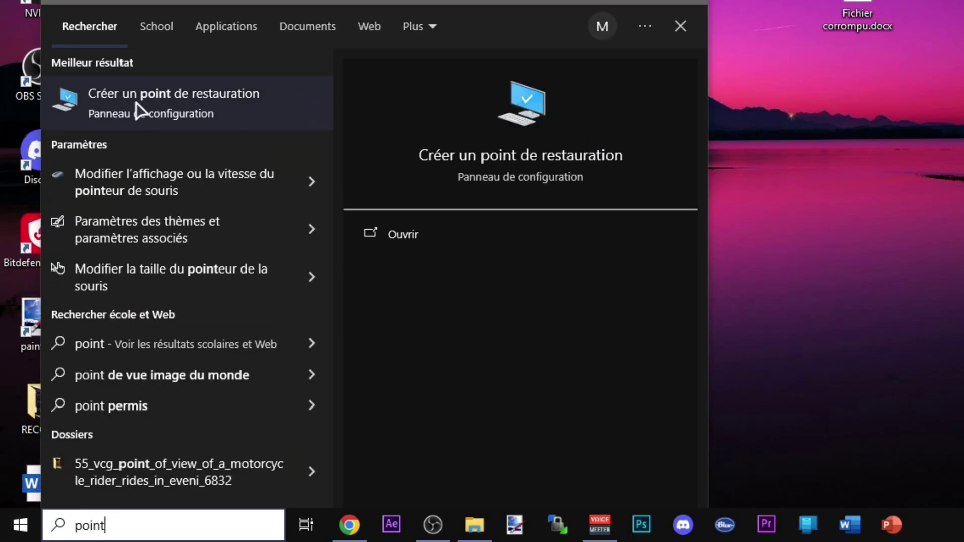
{"action": "left_click", "coordinate": [138, 108]}
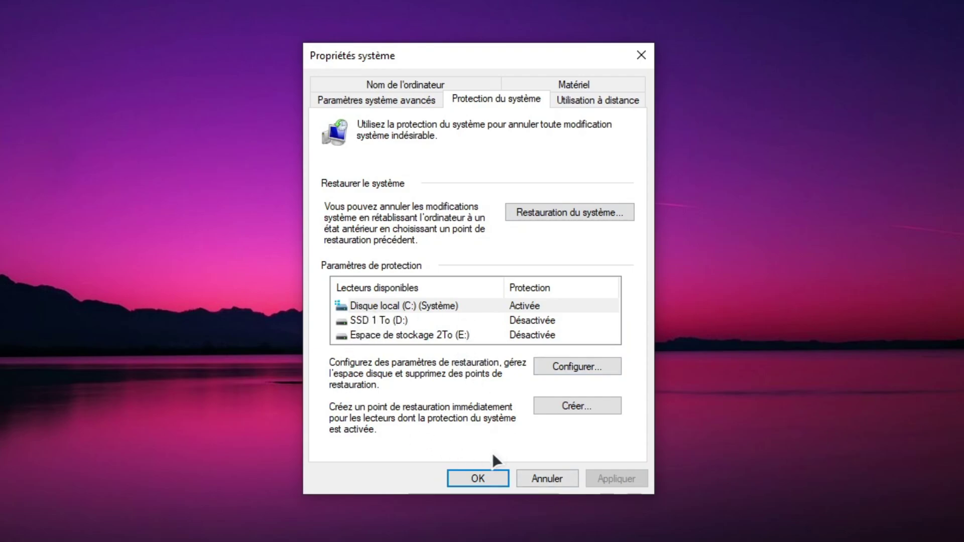
{"action": "left_click", "coordinate": [390, 84]}
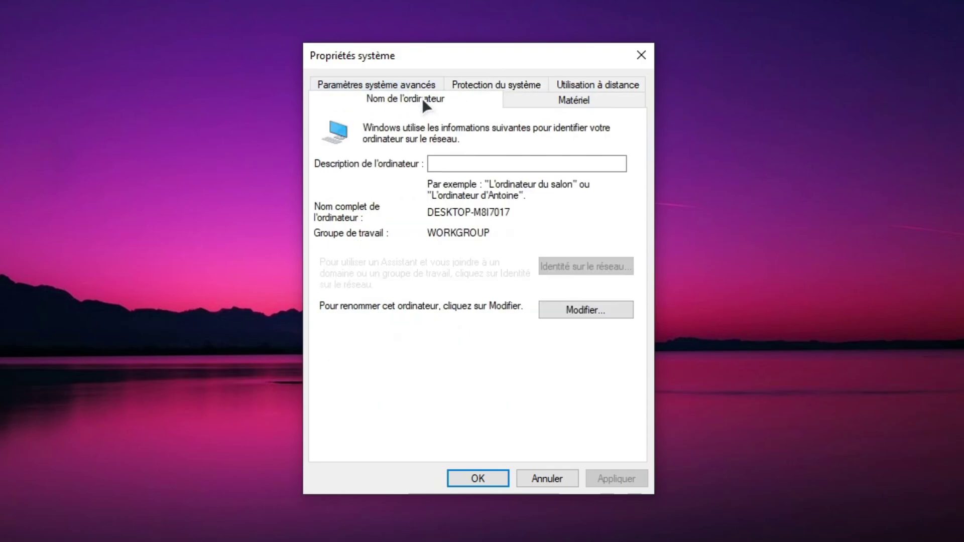
{"action": "left_click", "coordinate": [379, 85]}
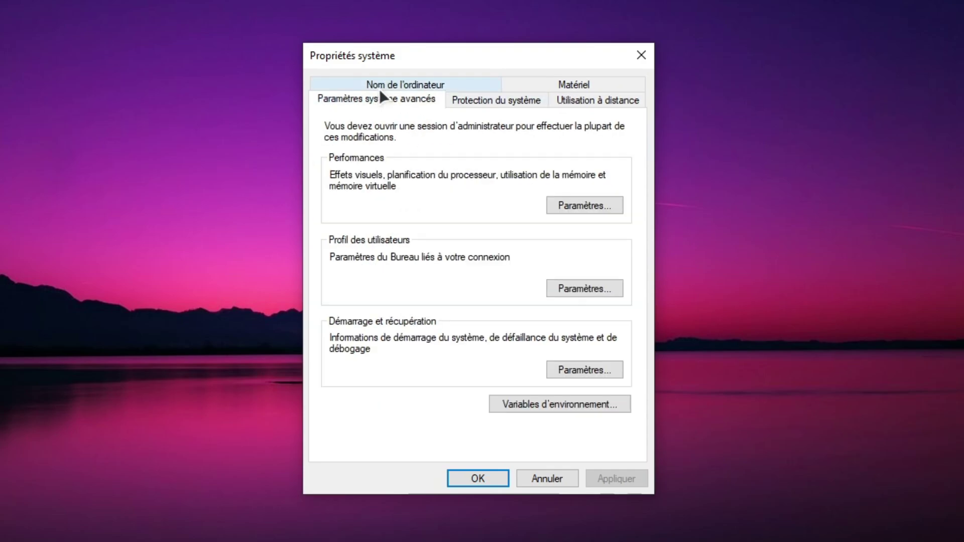
{"action": "left_click", "coordinate": [532, 81]}
{"action": "left_click", "coordinate": [496, 84]}
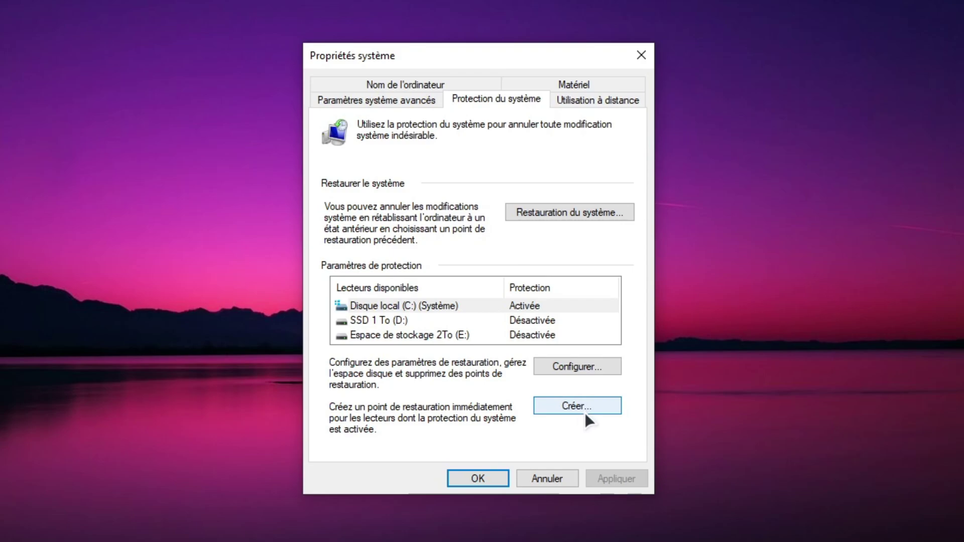
{"action": "left_click", "coordinate": [559, 408]}
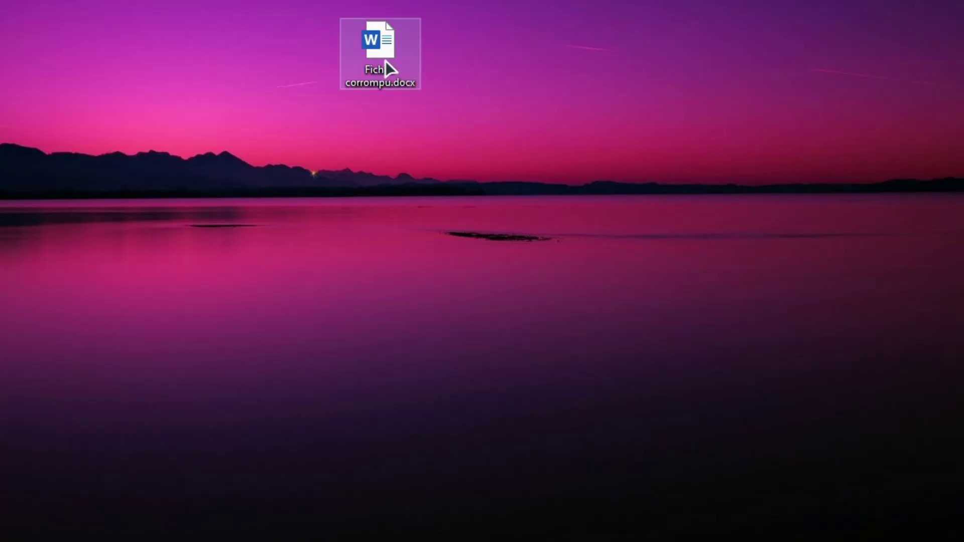
Check the previous versions in the properties of Fichier corrompu.docx, and close the properties dialog.
{"action": "right_click", "coordinate": [386, 61]}
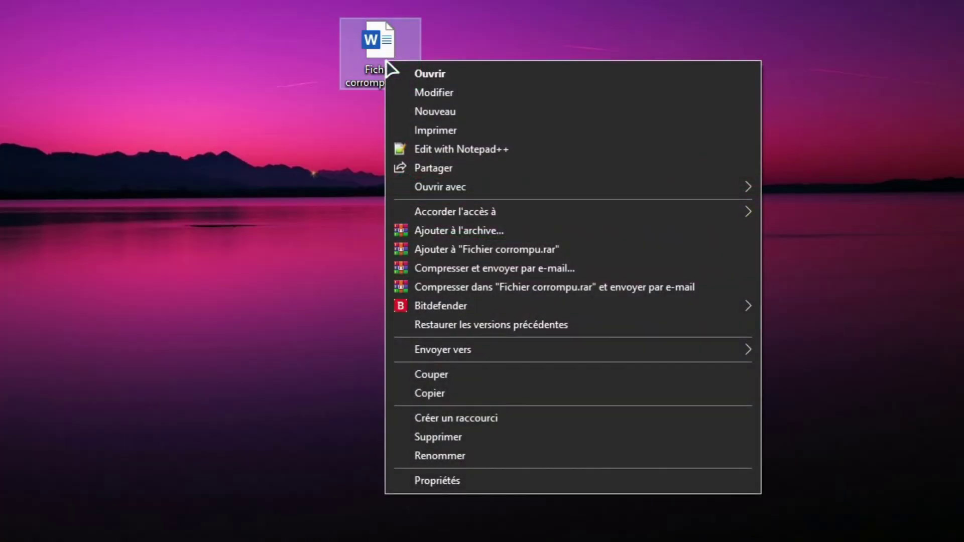
{"action": "left_click", "coordinate": [451, 480]}
{"action": "left_click", "coordinate": [547, 100]}
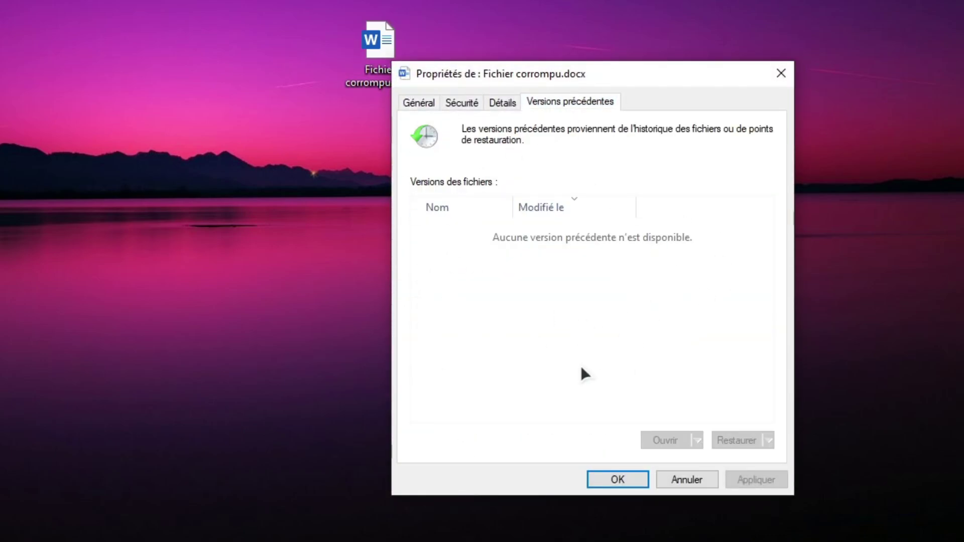
{"action": "left_click", "coordinate": [781, 74]}
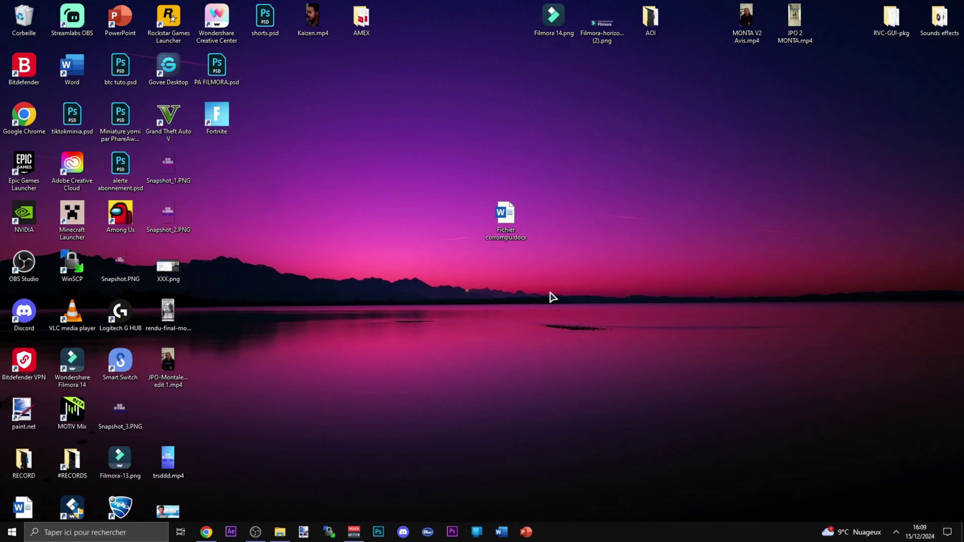
Search Windows for "recuper", open the Récupération control panel to view its advanced tools, and close it.
{"action": "key", "text": "super"}
{"action": "type", "text": "recuper"}
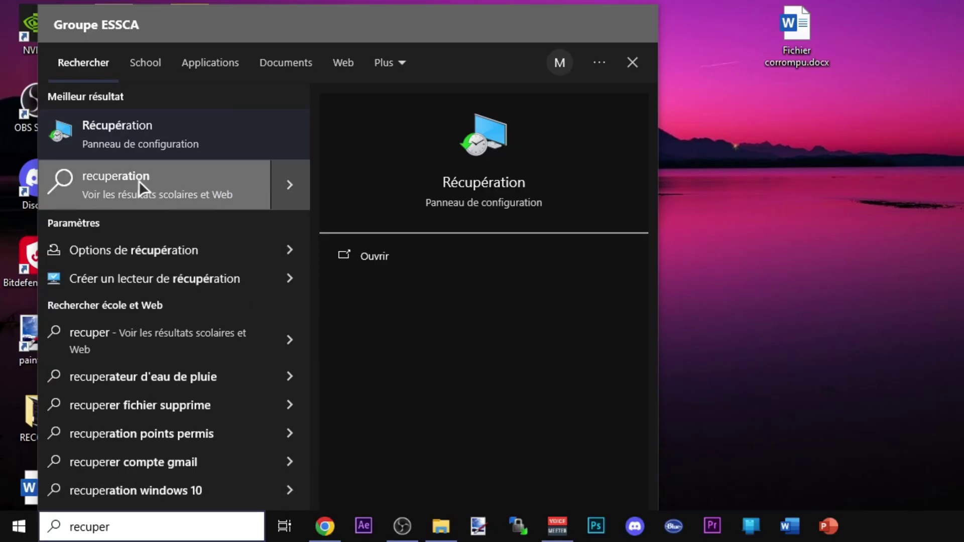
{"action": "left_click", "coordinate": [144, 134]}
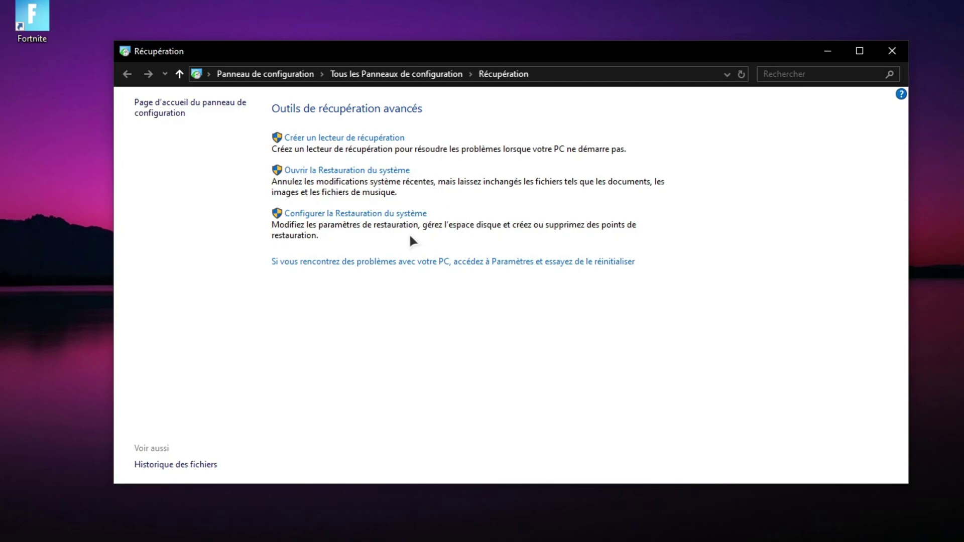
{"action": "left_click", "coordinate": [893, 50]}
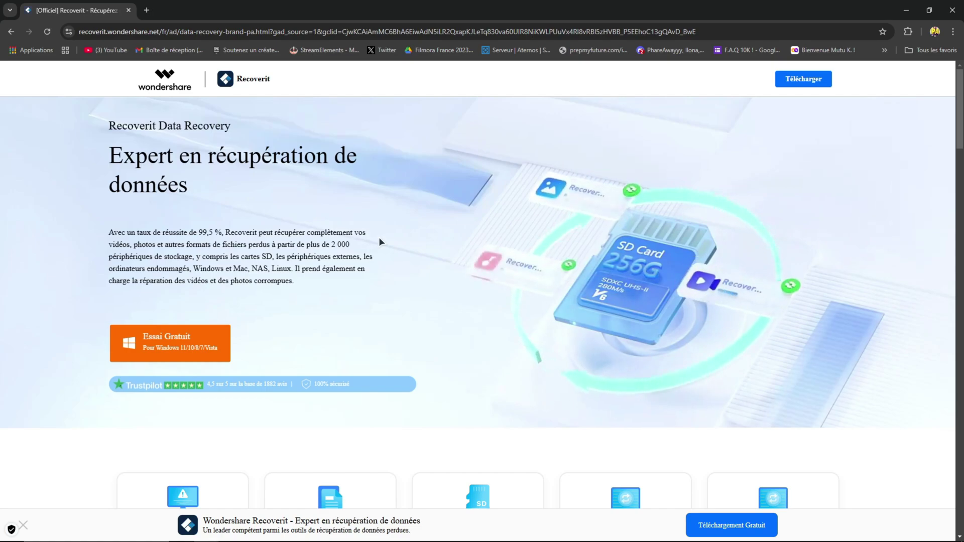
Review the recovery scenarios on the Recoverit web page and launch Wondershare Recoverit from the desktop.
{"action": "scroll", "coordinate": [388, 226], "scroll_direction": "down", "scroll_amount": 2}
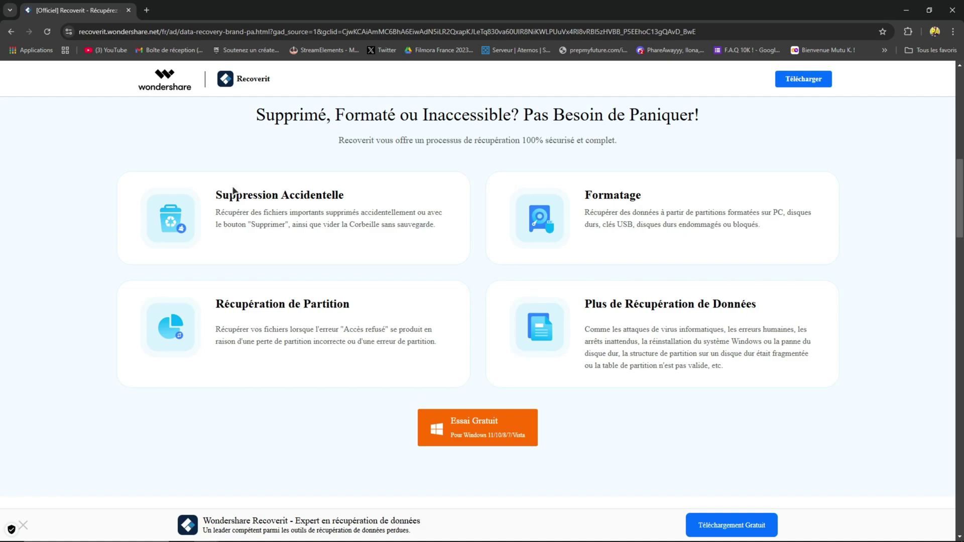
{"action": "scroll", "coordinate": [475, 263], "scroll_direction": "down", "scroll_amount": 1}
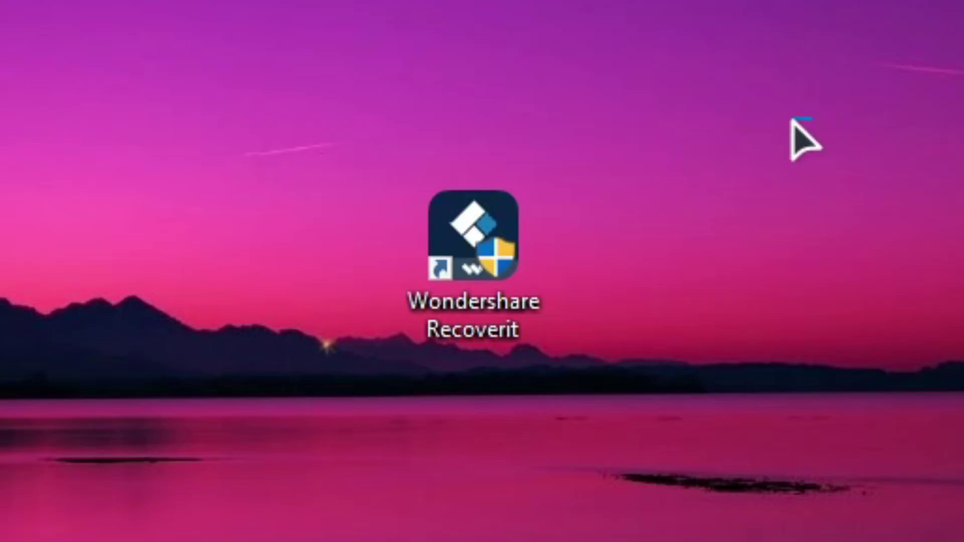
{"action": "left_click_drag", "start_coordinate": [814, 119], "coordinate": [0, 446]}
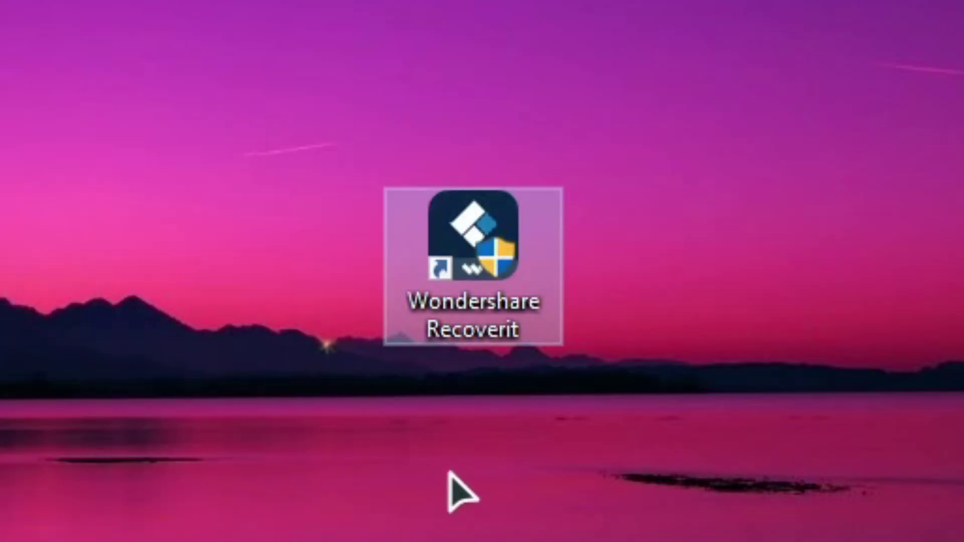
{"action": "left_click", "coordinate": [763, 440]}
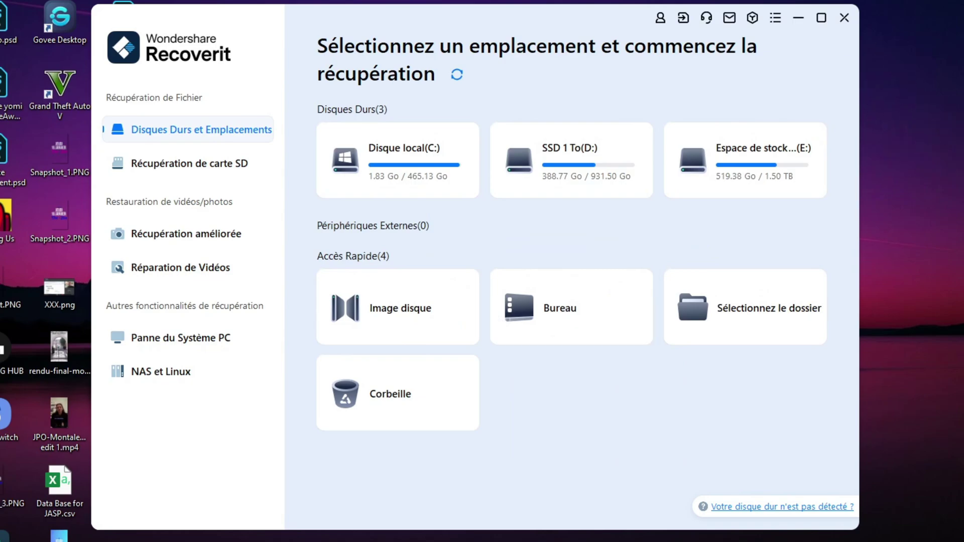
Delete Wondershare Recoverit tutoriel.mp4 from the desktop and permanently empty the recycle bin.
{"action": "left_click_drag", "start_coordinate": [908, 47], "coordinate": [382, 351]}
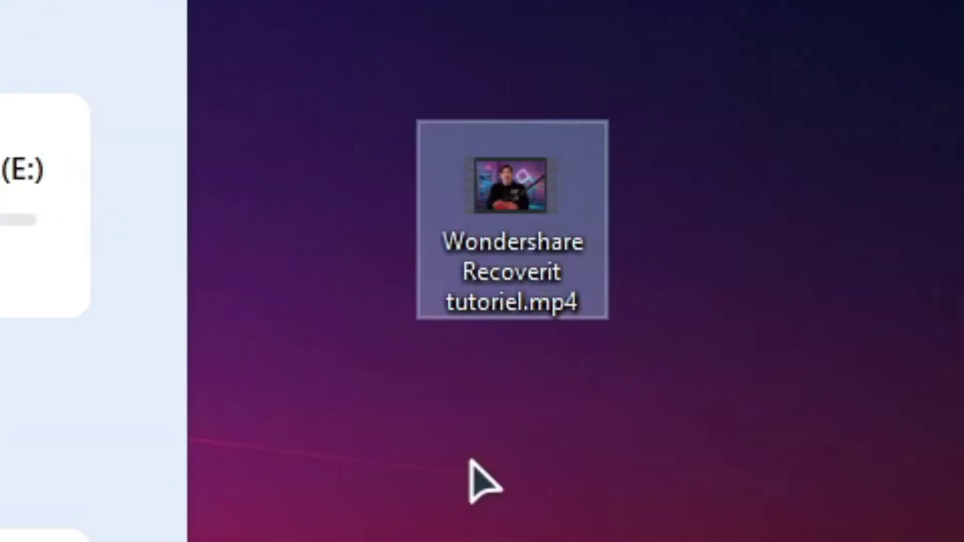
{"action": "right_click", "coordinate": [497, 280]}
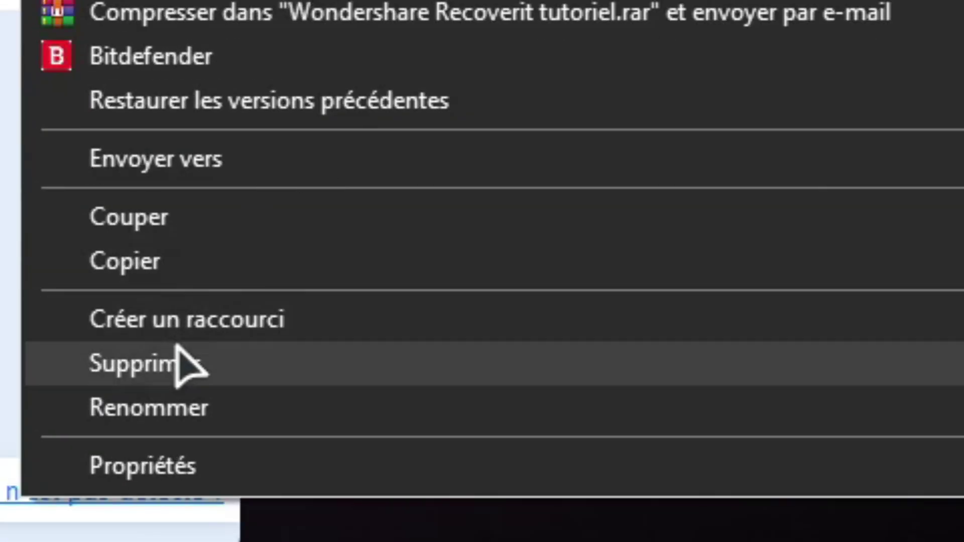
{"action": "left_click", "coordinate": [177, 347]}
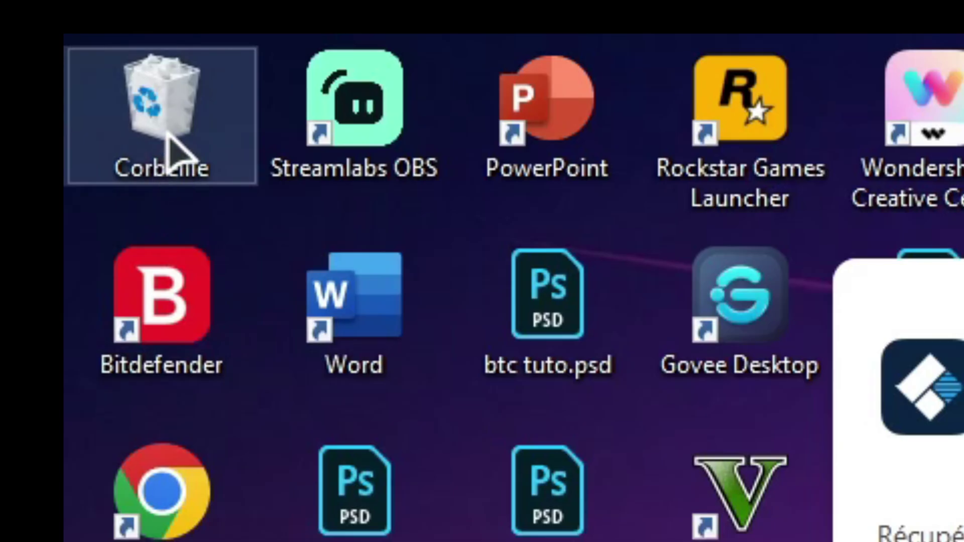
{"action": "right_click", "coordinate": [171, 143]}
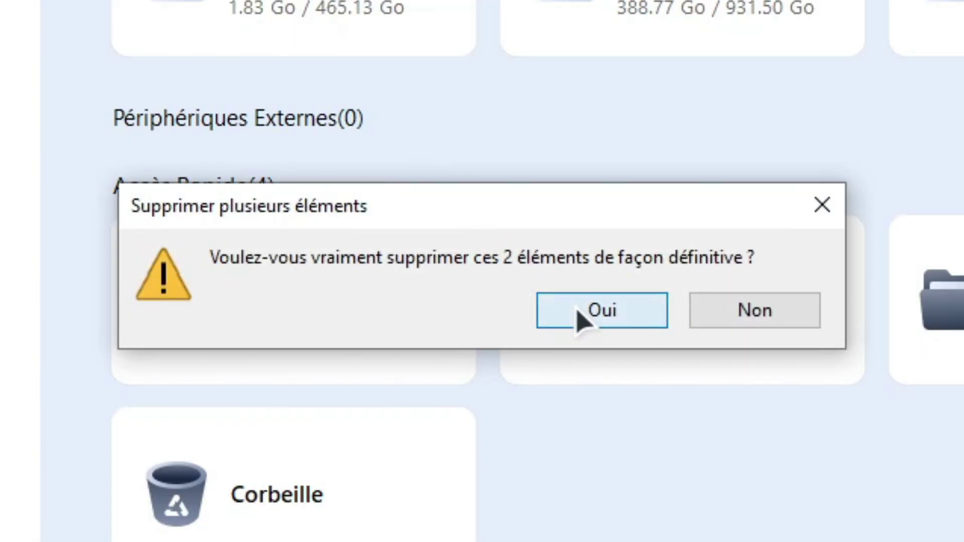
{"action": "left_click", "coordinate": [583, 317]}
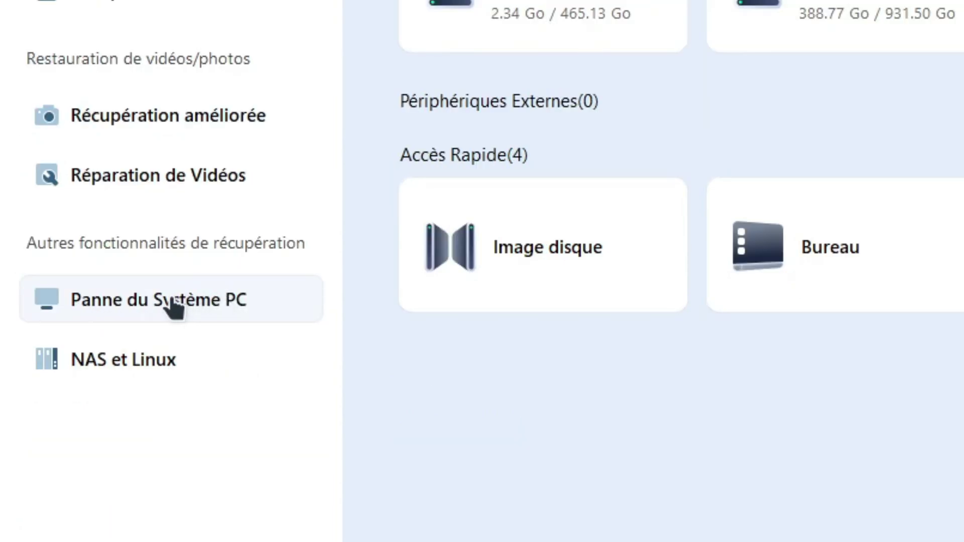
Look at the PC system crash and NAS and Linux recovery modes, and try scanning Disque local (C:).
{"action": "left_click", "coordinate": [174, 309]}
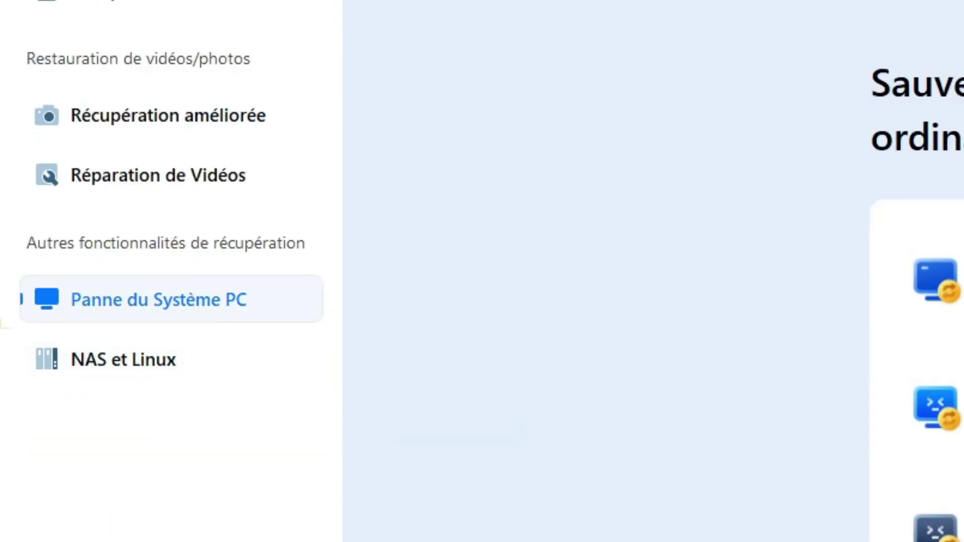
{"action": "left_click", "coordinate": [170, 367]}
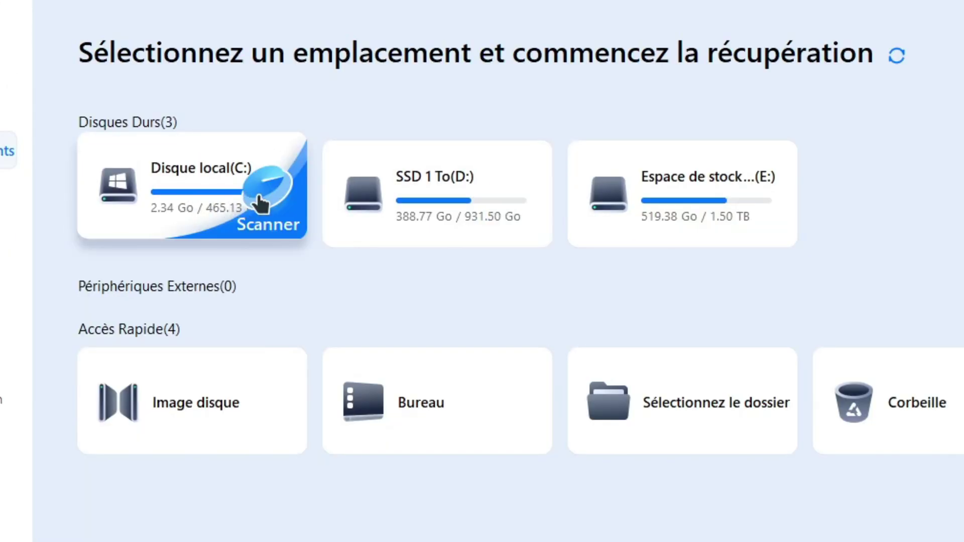
{"action": "left_click", "coordinate": [244, 201]}
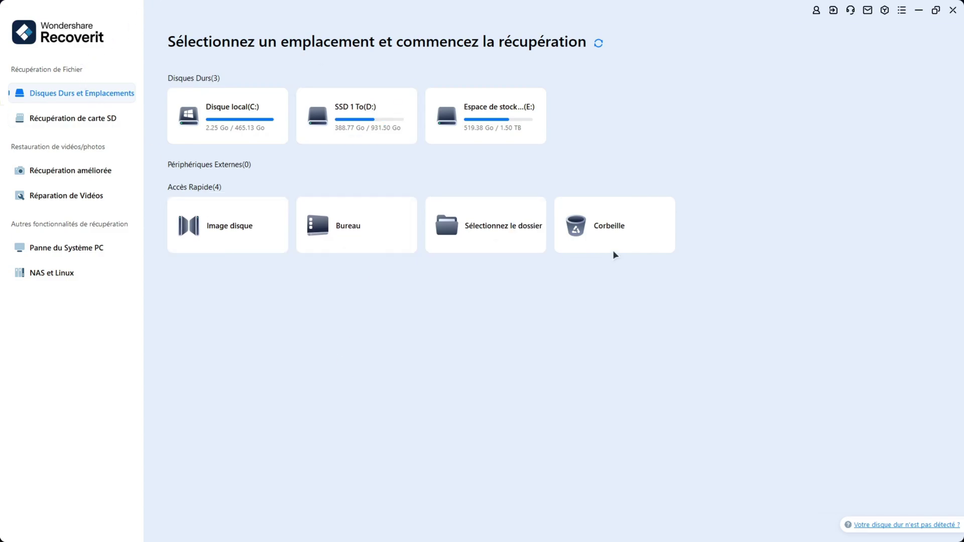
Scan the Corbeille location and browse the found files through !!!FILMORA MALAGA to the Décembre folder.
{"action": "mouse_move", "coordinate": [613, 242]}
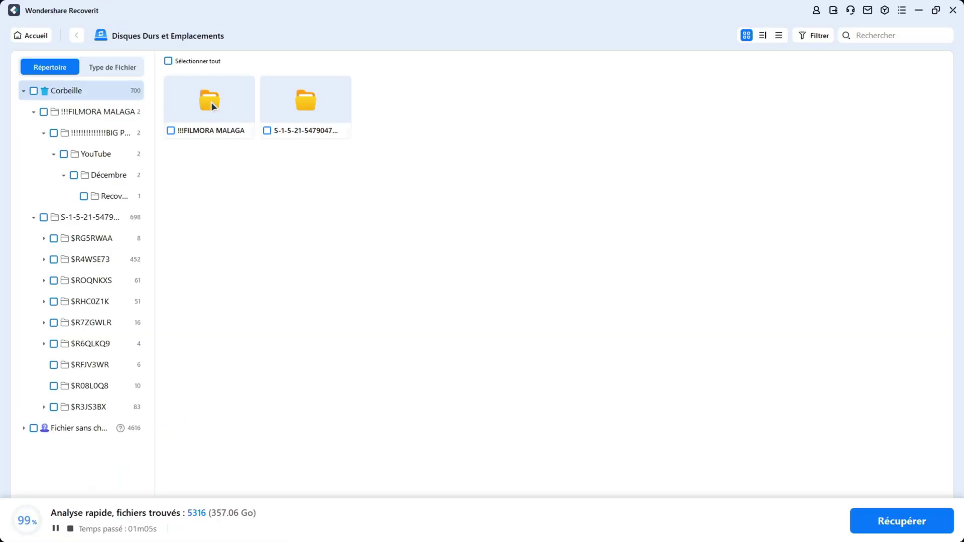
{"action": "double_click", "coordinate": [440, 245]}
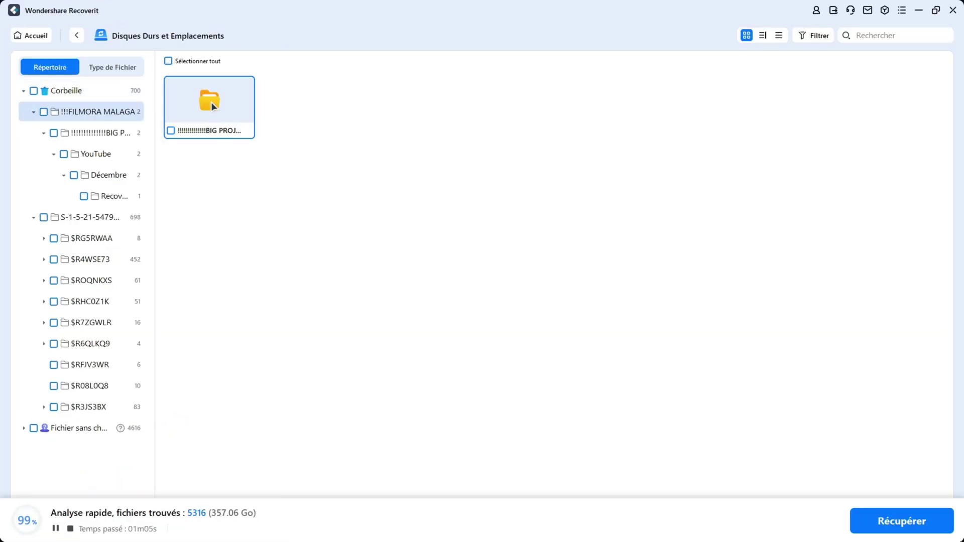
{"action": "double_click", "coordinate": [440, 244]}
{"action": "double_click", "coordinate": [379, 149]}
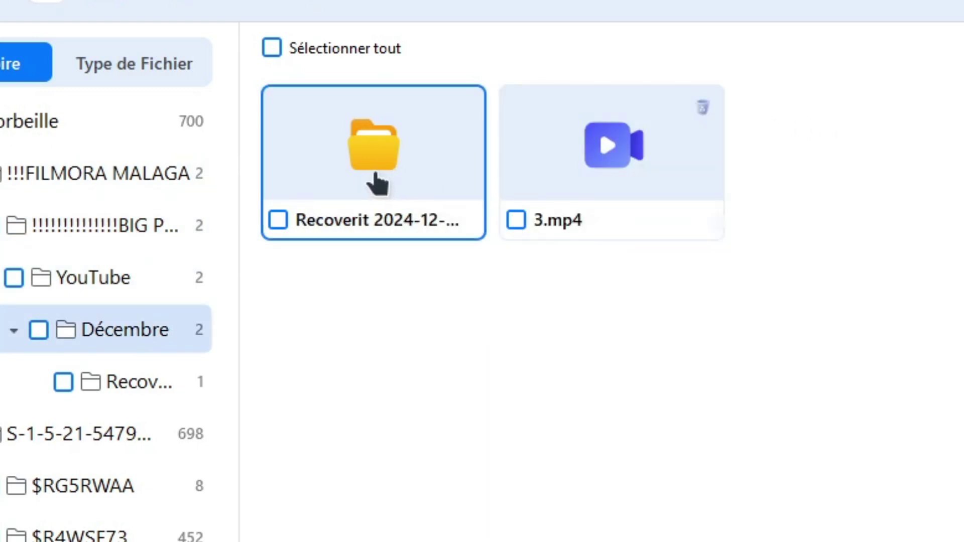
{"action": "double_click", "coordinate": [372, 185]}
{"action": "left_click", "coordinate": [50, 6]}
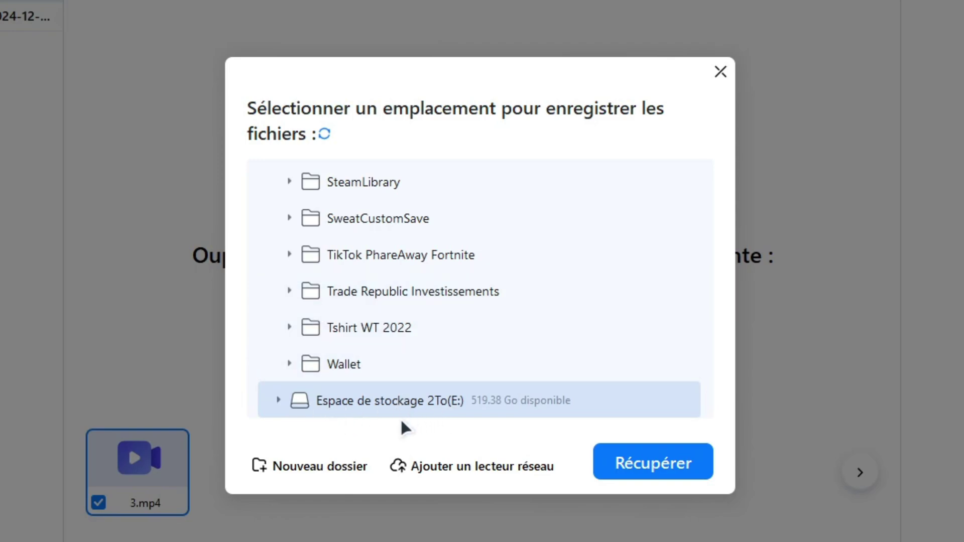
Recover 3.mp4 to Espace de stockage 2To (E:) and open the destination folder.
{"action": "left_click", "coordinate": [636, 462]}
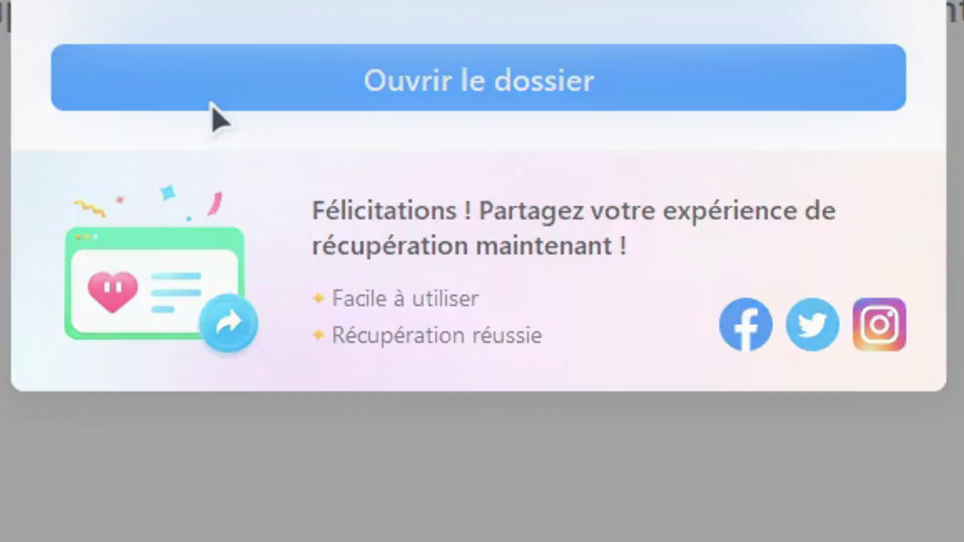
{"action": "left_click", "coordinate": [211, 104]}
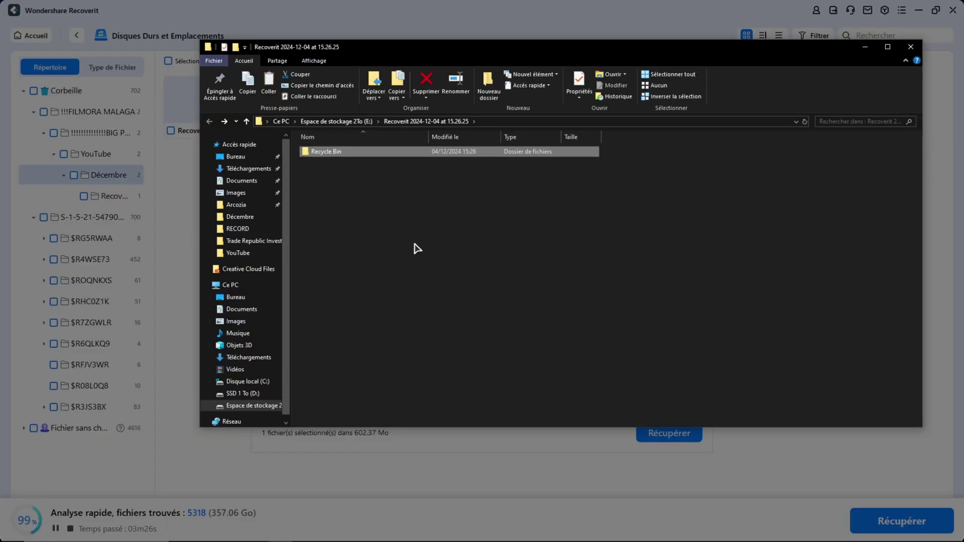
{"action": "left_click_drag", "start_coordinate": [365, 271], "coordinate": [336, 157]}
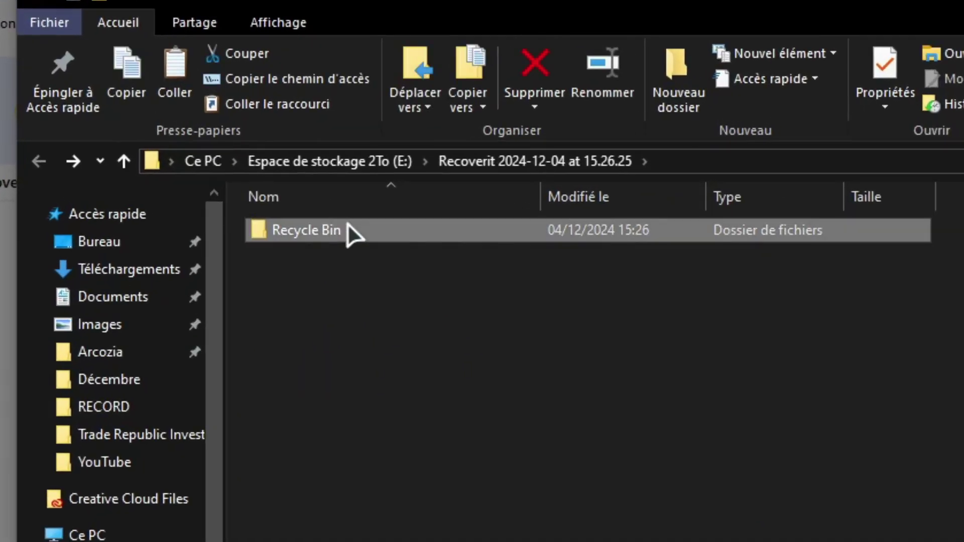
Browse the recovered Recycle Bin folder through !!!FILMORA MALAGA and YouTube to the Décembre folder.
{"action": "double_click", "coordinate": [349, 232]}
{"action": "double_click", "coordinate": [322, 235]}
{"action": "double_click", "coordinate": [322, 236]}
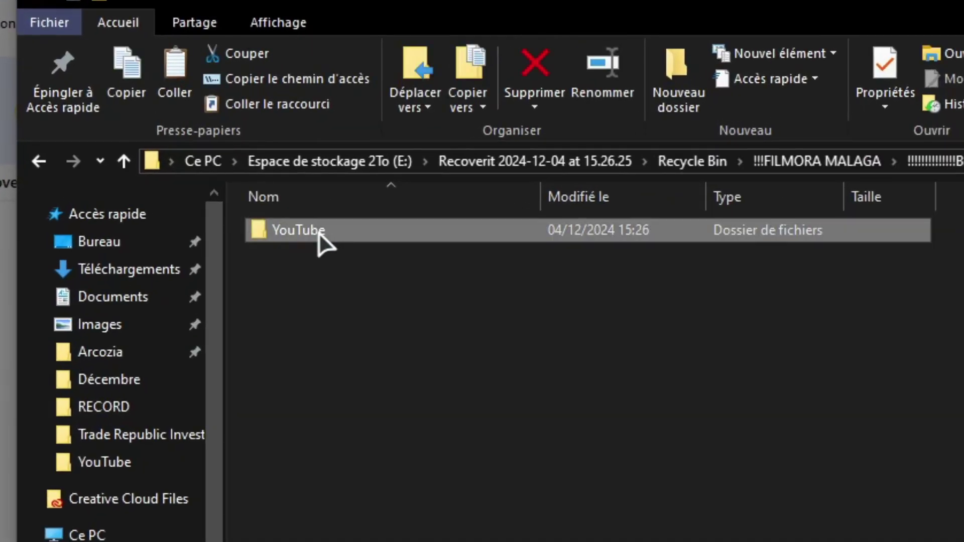
{"action": "double_click", "coordinate": [323, 241]}
{"action": "double_click", "coordinate": [323, 241]}
{"action": "left_click_drag", "start_coordinate": [343, 279], "coordinate": [328, 158]}
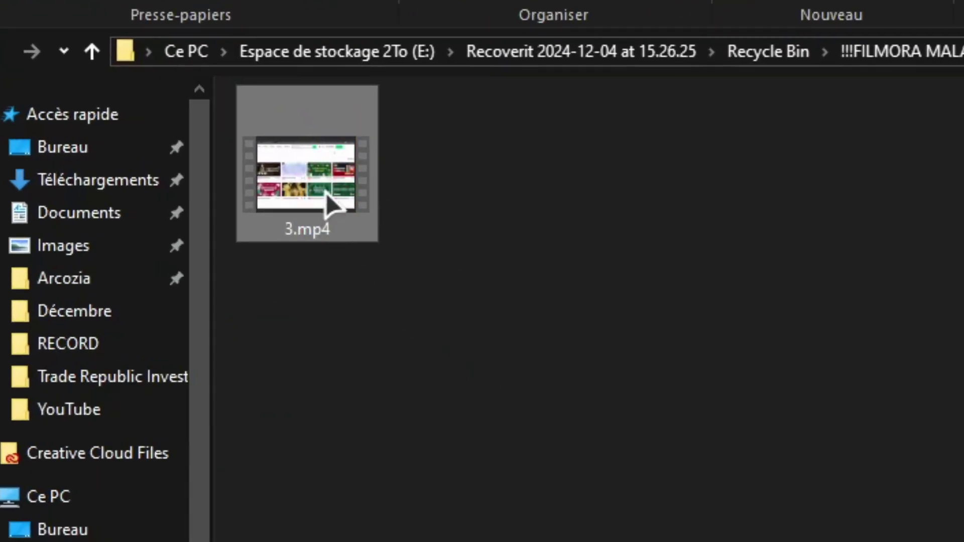
Play the recovered 3.mp4 and skip forward near its beginning to check that the video works.
{"action": "double_click", "coordinate": [327, 195]}
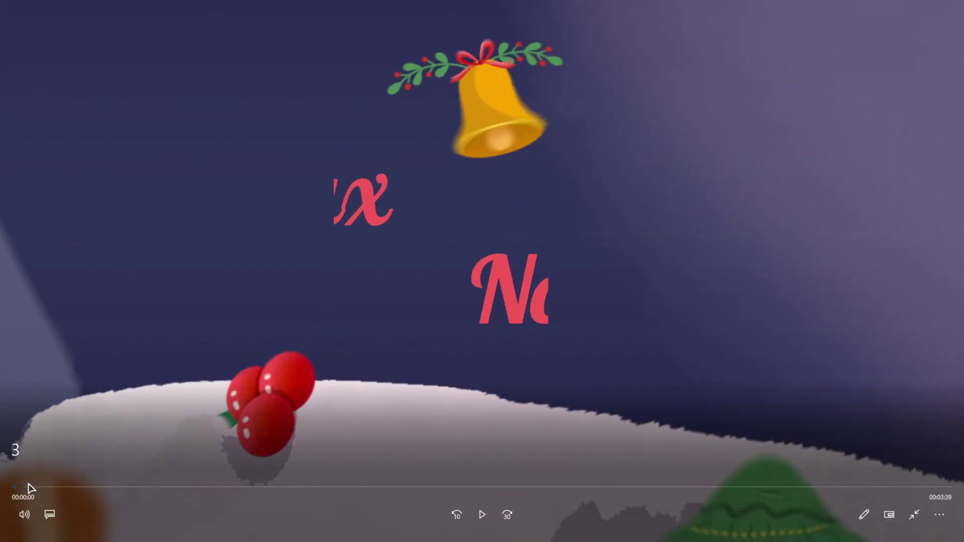
{"action": "left_click_drag", "start_coordinate": [30, 490], "coordinate": [64, 487]}
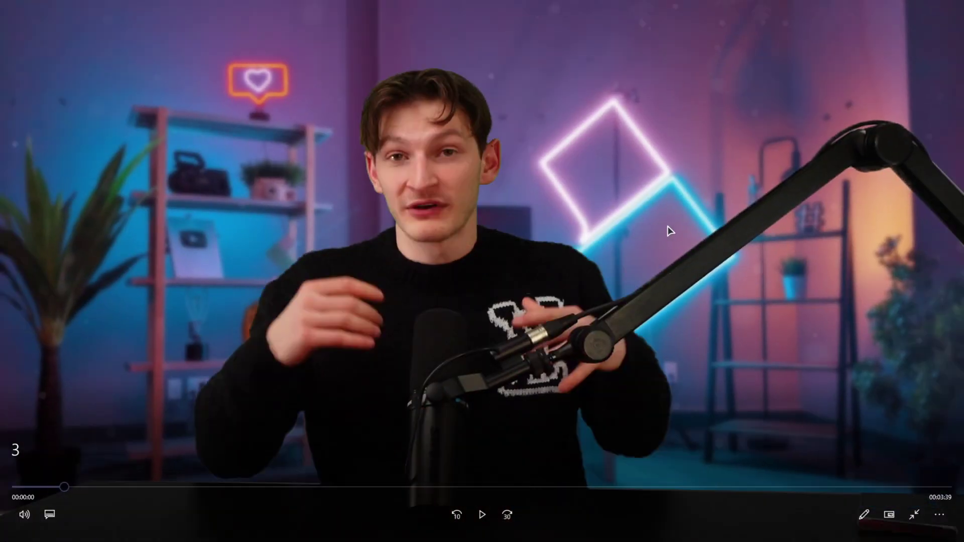
{"action": "left_click", "coordinate": [563, 205]}
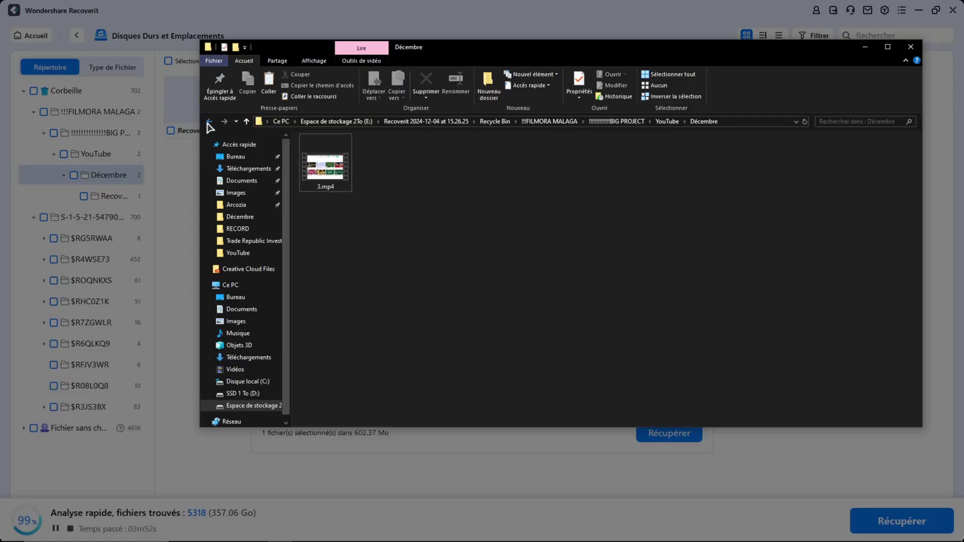
Return from the Décembre folder to the top-level Recoverit recovery folder on drive E:.
{"action": "left_click", "coordinate": [210, 122]}
{"action": "left_click", "coordinate": [210, 122]}
{"action": "left_click", "coordinate": [210, 122]}
{"action": "left_click", "coordinate": [210, 123]}
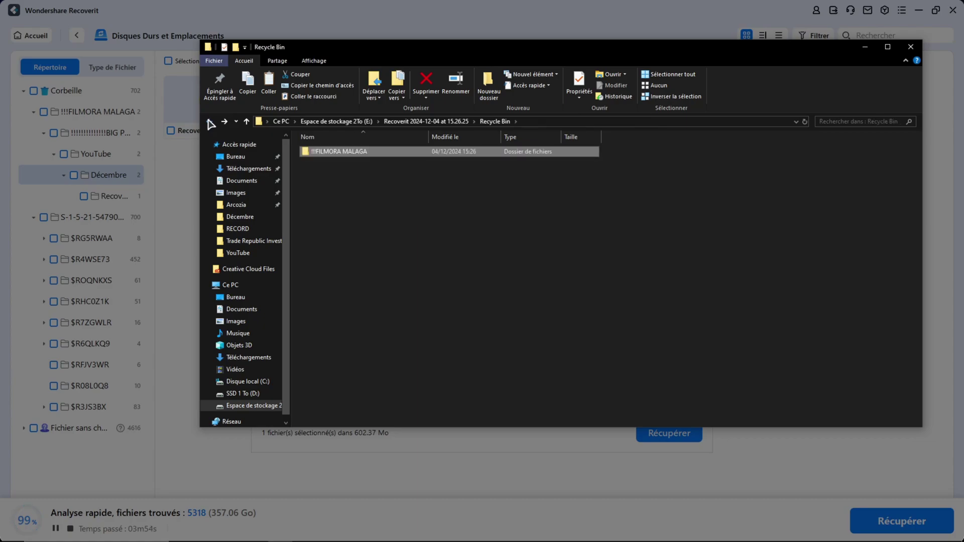
{"action": "left_click", "coordinate": [209, 122]}
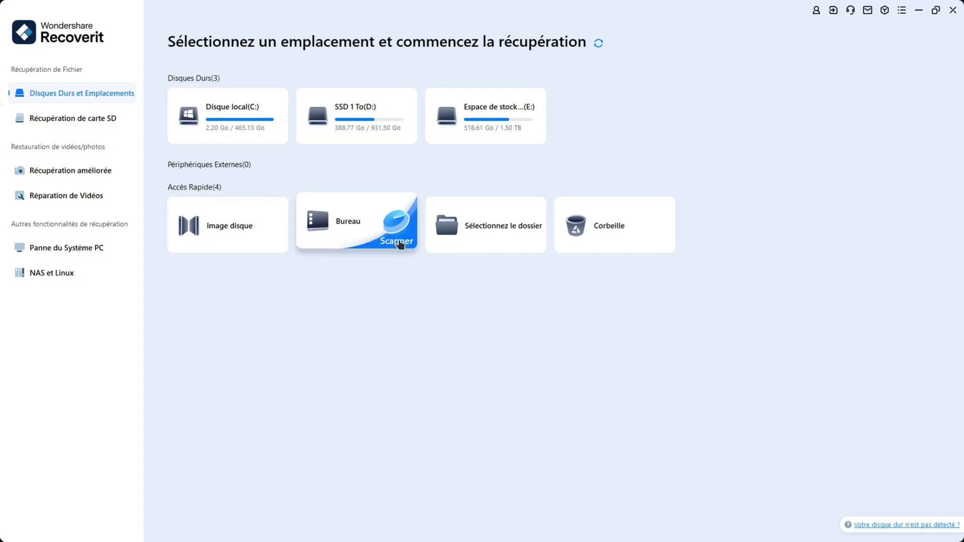
Start scanning the Bureau location for lost files, and abandon the scan to return to Recoverit's home page.
{"action": "left_click", "coordinate": [385, 217]}
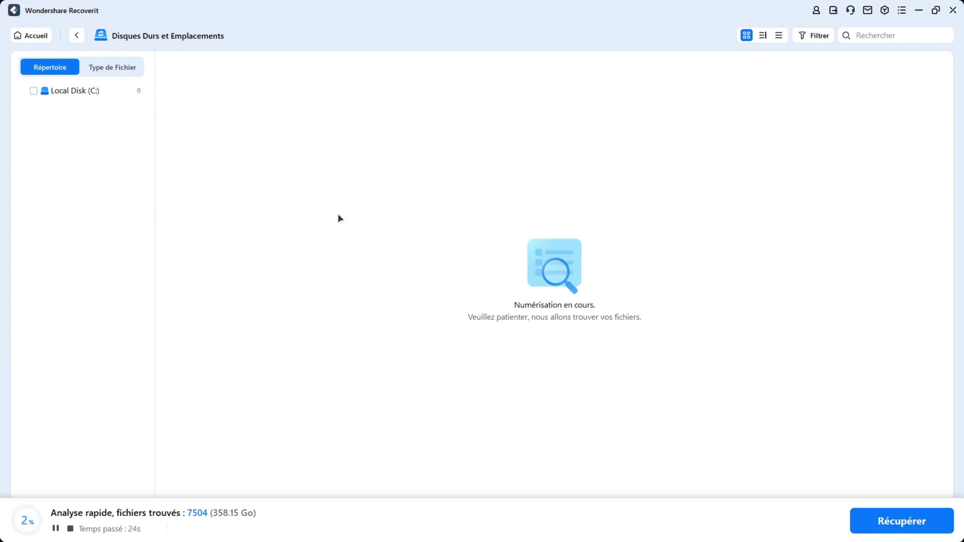
{"action": "left_click", "coordinate": [34, 37]}
{"action": "left_click", "coordinate": [415, 345]}
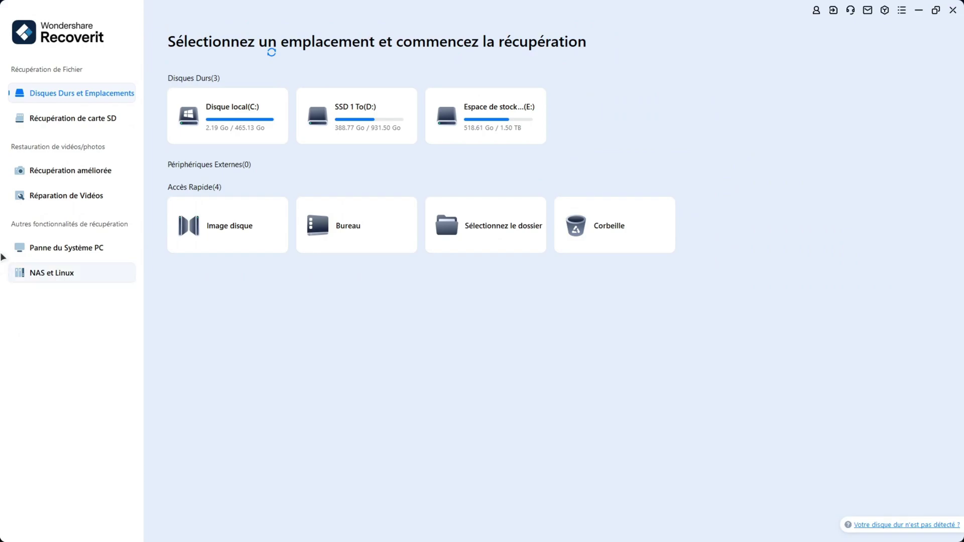